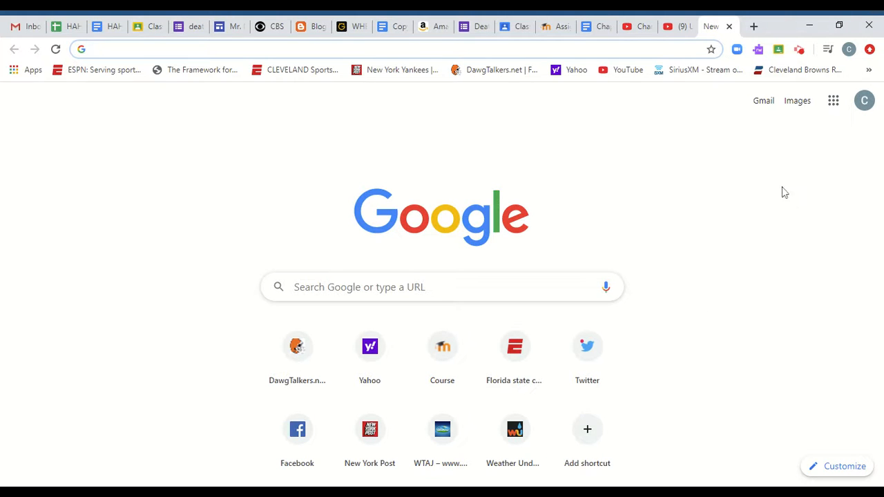
- Open Google Docs from the Google apps and create a blank document
{"action": "left_click", "coordinate": [834, 109]}
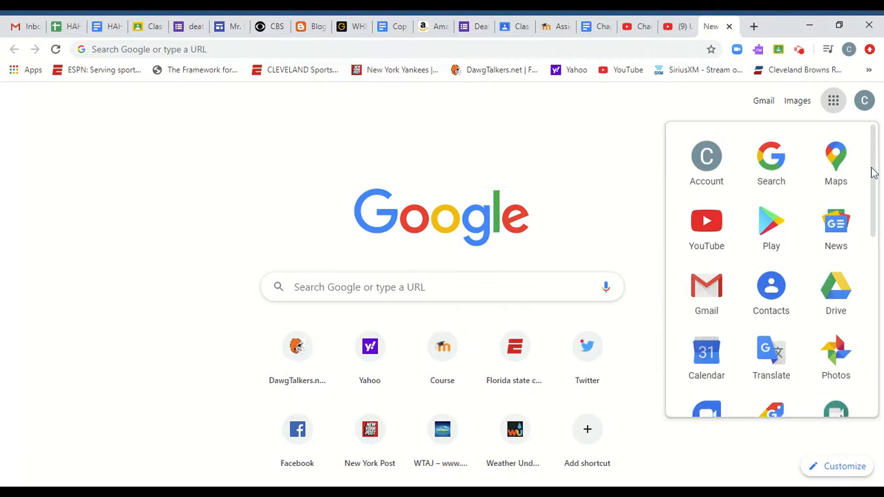
{"action": "left_click_drag", "start_coordinate": [870, 173], "coordinate": [874, 258]}
{"action": "left_click", "coordinate": [760, 294]}
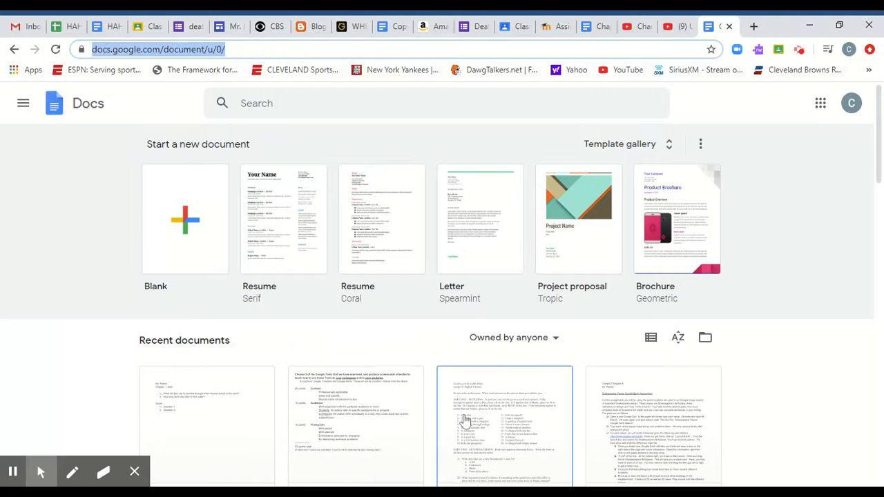
{"action": "scroll", "coordinate": [880, 169], "scroll_direction": "down", "scroll_amount": 3}
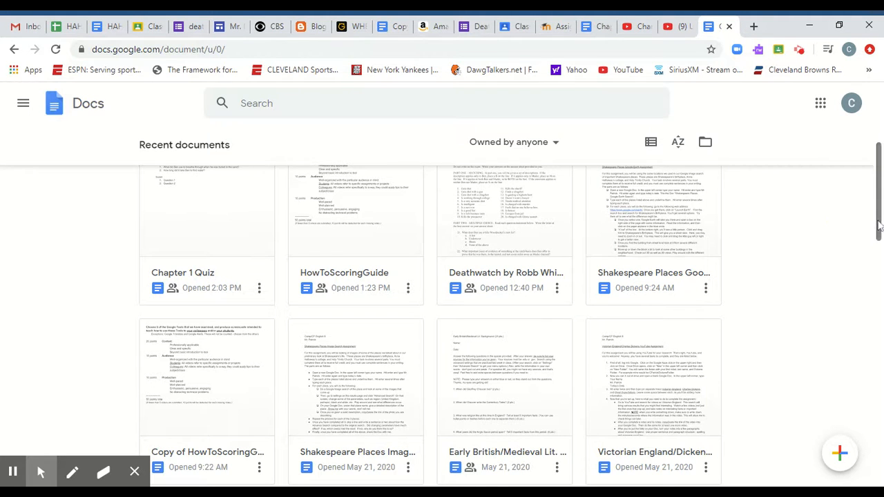
{"action": "scroll", "coordinate": [878, 219], "scroll_direction": "up", "scroll_amount": 3}
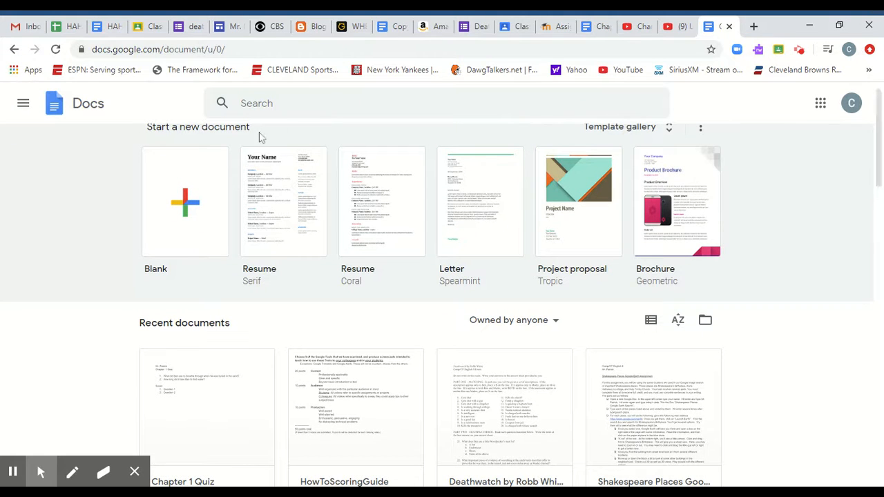
{"action": "left_click", "coordinate": [185, 208]}
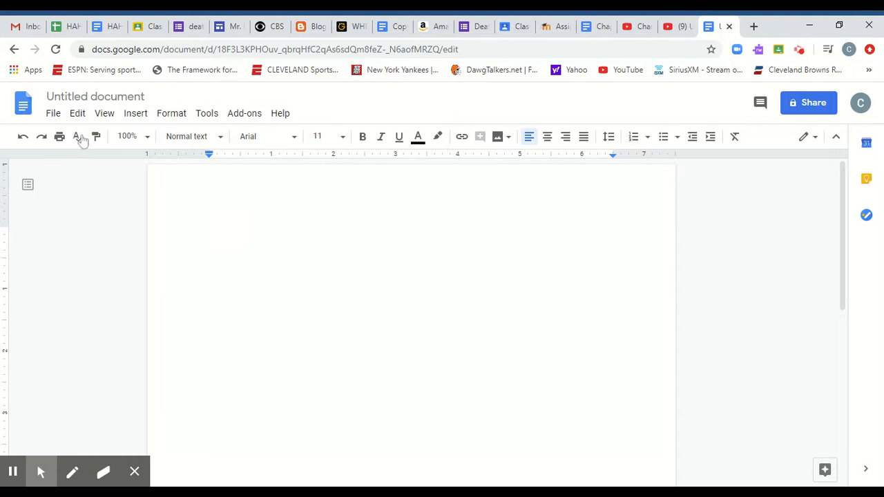
- Name the untitled document "Chapter 1 Quiz"
{"action": "left_click", "coordinate": [97, 97]}
{"action": "type", "text": "Ch"}
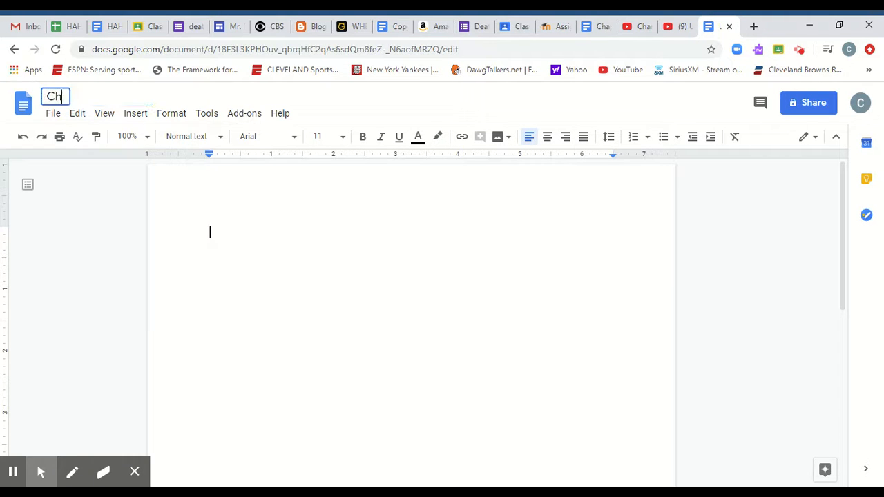
{"action": "type", "text": "apter 1 Quiz"}
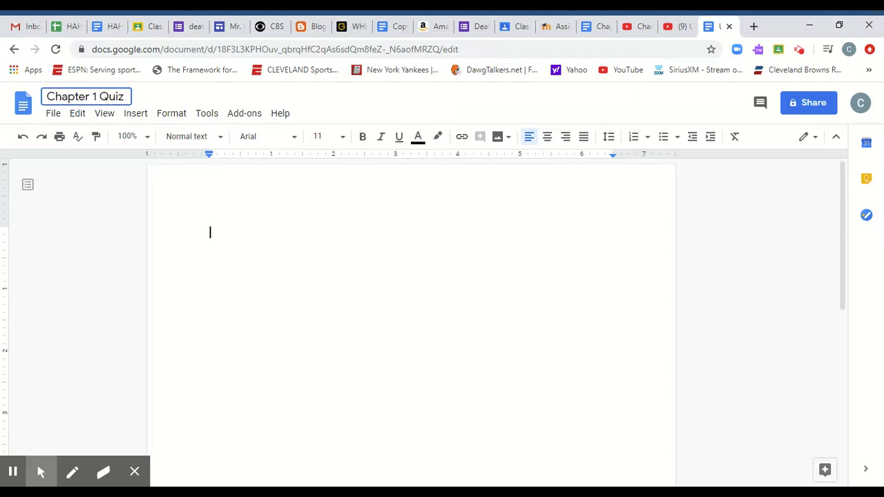
{"action": "key", "text": "Return"}
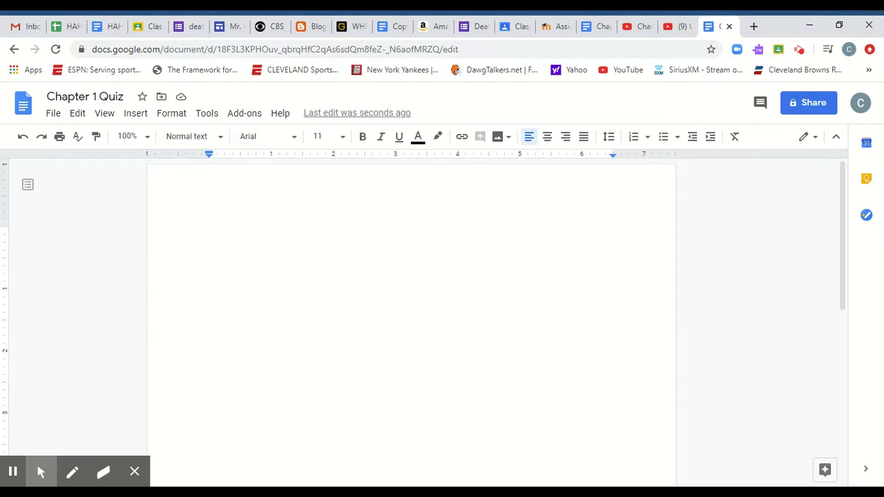
- Head the page with the teacher's title and surname, "Chapter 1 Quiz" on the second line, and a blank line below
{"action": "type", "text": "Mr. pa"}
{"action": "key", "text": "BackSpace"}
{"action": "key", "text": "BackSpace"}
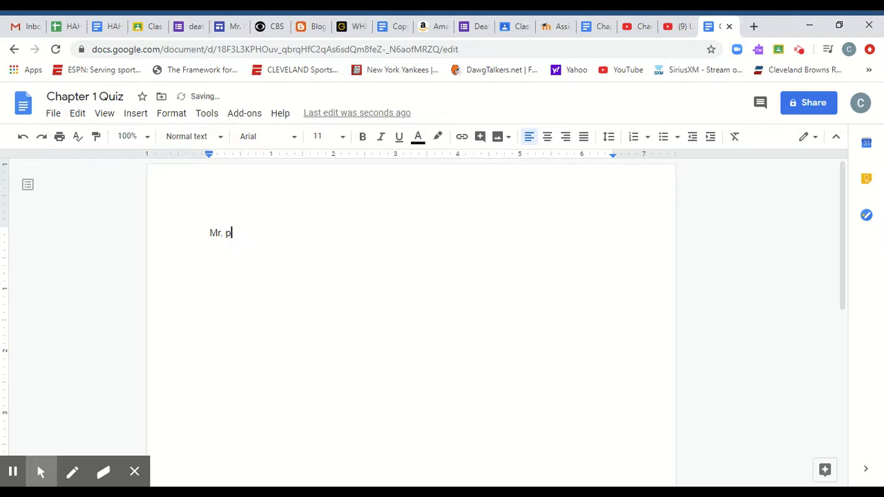
{"action": "type", "text": "Patrick"}
{"action": "key", "text": "Return"}
{"action": "type", "text": "Chapter 1 Quiz"}
{"action": "key", "text": "Return"}
{"action": "key", "text": "Return"}
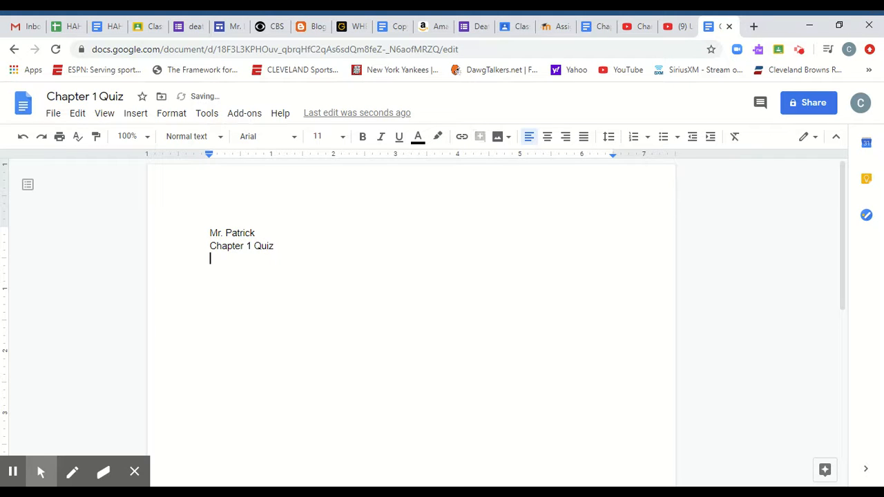
- Write "1. How many days does it take Ben to get back to his home?" as plain text without automatic list formatting
{"action": "type", "text": "1."}
{"action": "key", "text": "ctrl+z"}
{"action": "type", "text": "How many days d"}
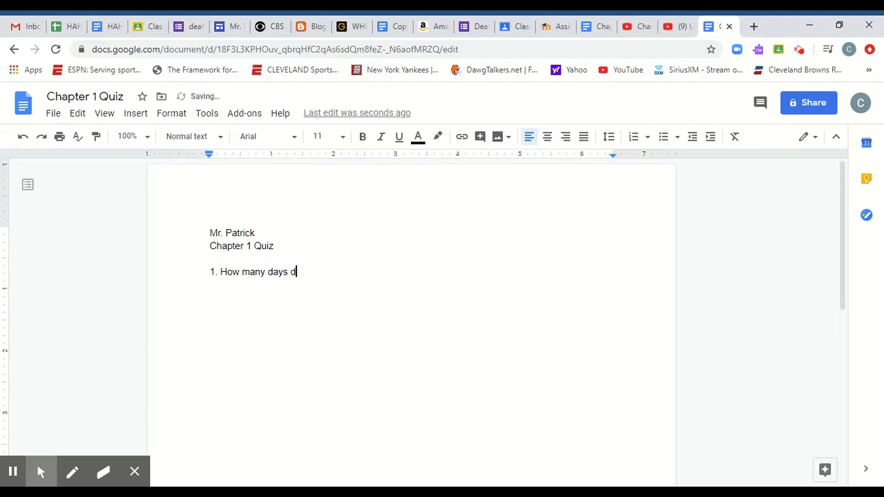
{"action": "type", "text": "oes it take Ben t"}
{"action": "type", "text": "oo get"}
{"action": "key", "text": "BackSpace"}
{"action": "key", "text": "BackSpace"}
{"action": "key", "text": "BackSpace"}
{"action": "key", "text": "BackSpace"}
{"action": "key", "text": "BackSpace"}
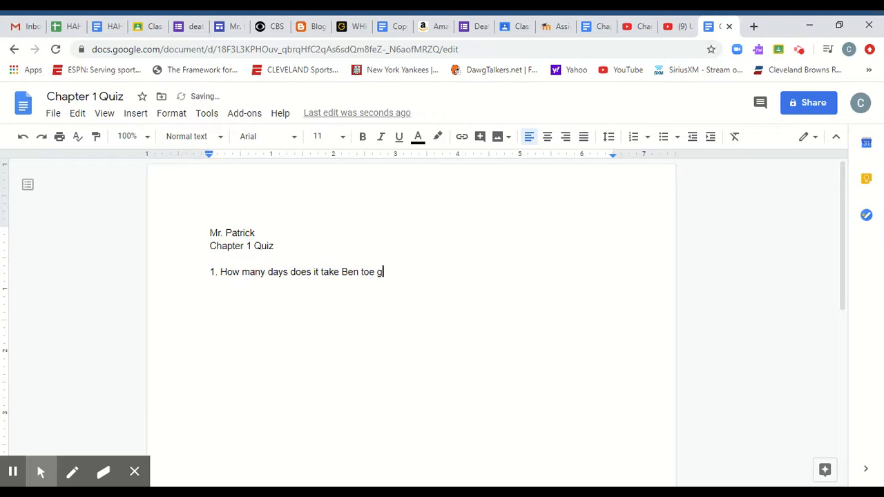
{"action": "type", "text": "get back to his home?"}
{"action": "key", "text": "Return"}
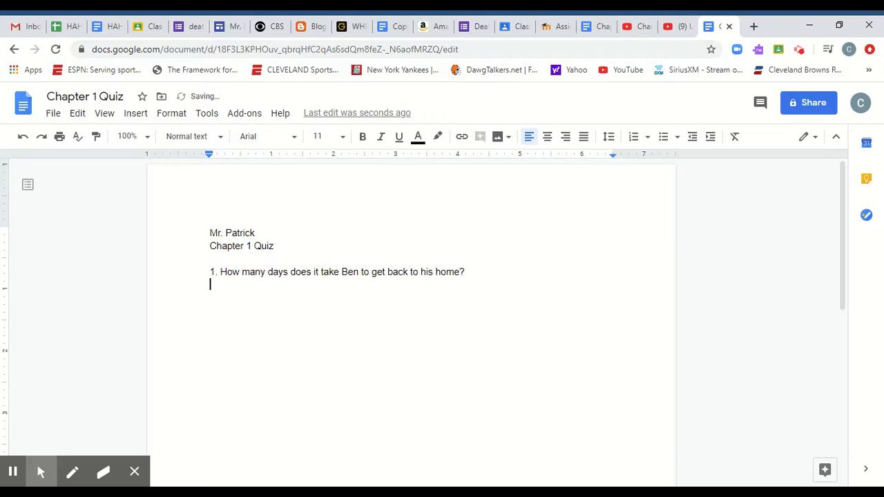
- Add the second question, "2. What does Ben use for shoes?", followed by a blank line
{"action": "type", "text": "2. What does Ben "}
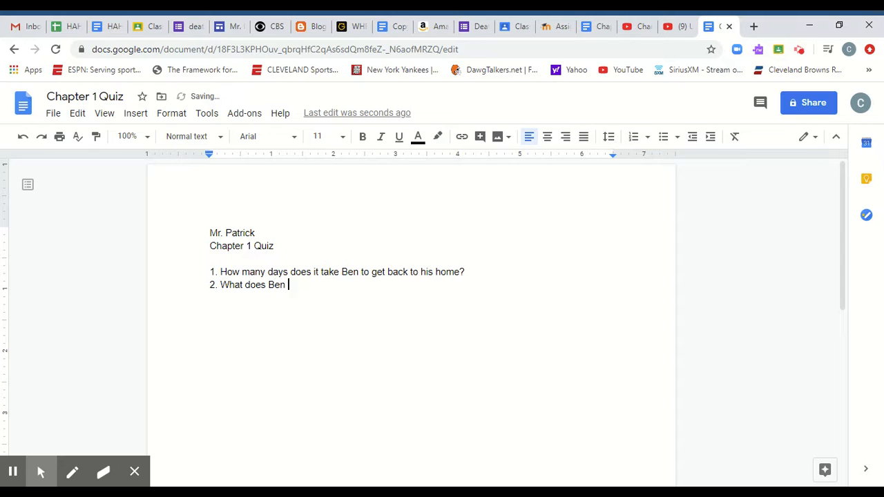
{"action": "type", "text": "use for shoes"}
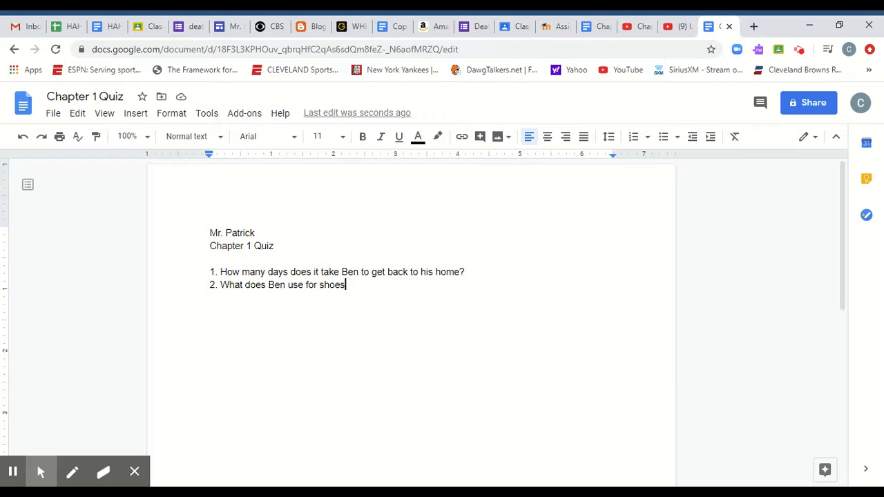
{"action": "type", "text": "?"}
{"action": "key", "text": "Return"}
{"action": "key", "text": "Return"}
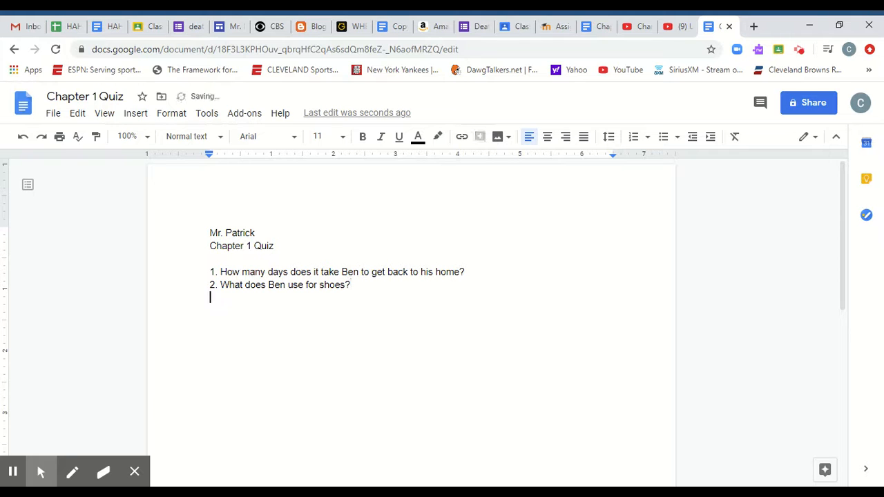
{"action": "left_click", "coordinate": [807, 107]}
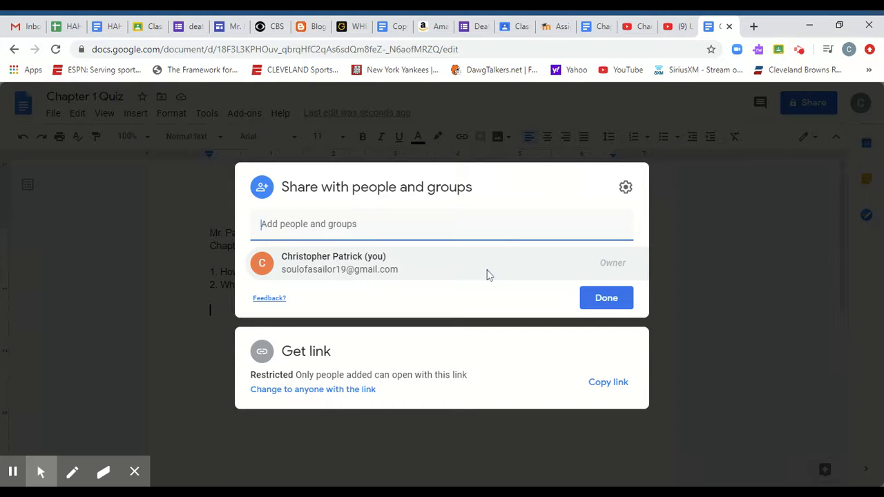
{"action": "left_click", "coordinate": [674, 252]}
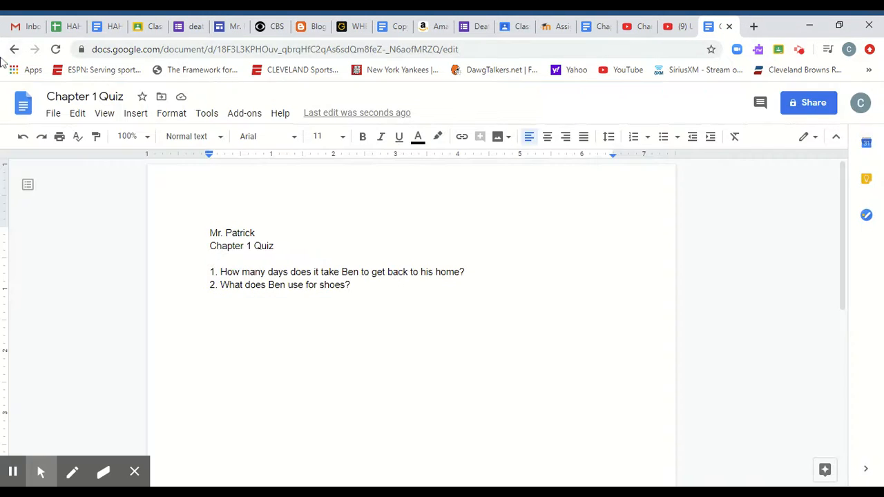
{"action": "left_click", "coordinate": [53, 113]}
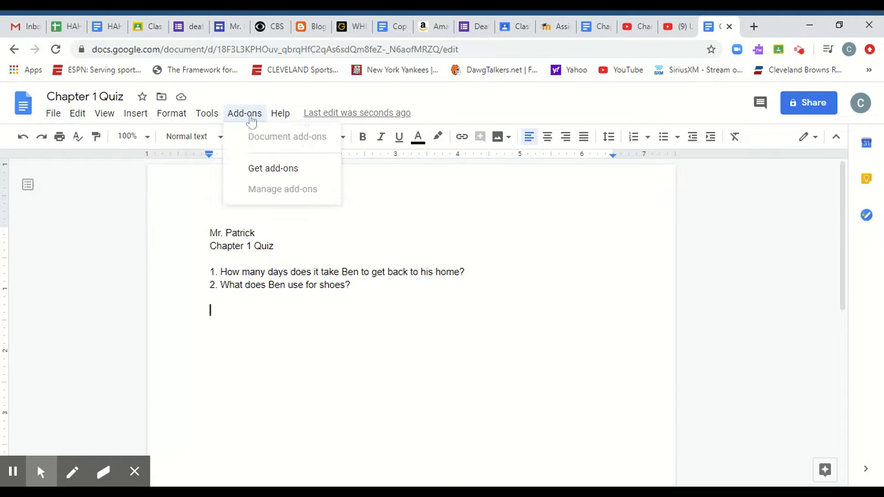
{"action": "left_click", "coordinate": [450, 100]}
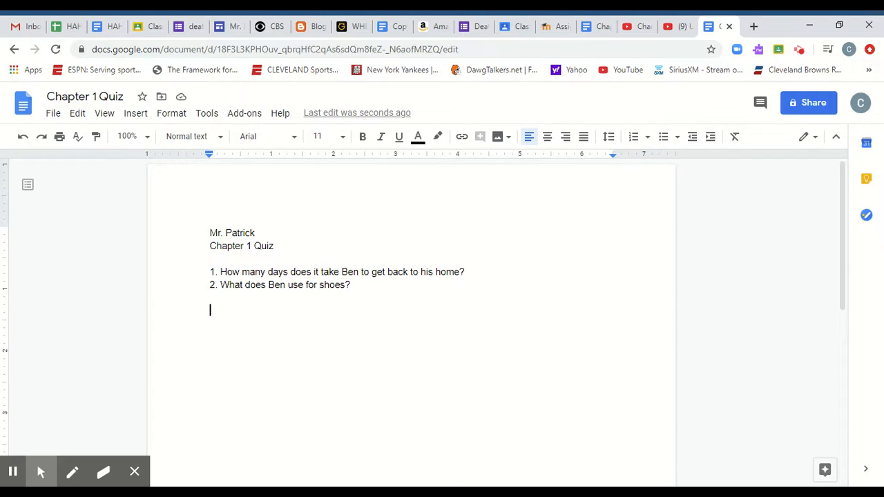
- Below the quiz questions, enter a student's first name and an automatically numbered list with two items reading "Question"
{"action": "left_click", "coordinate": [219, 312]}
{"action": "type", "text": "Susan"}
{"action": "key", "text": "Return"}
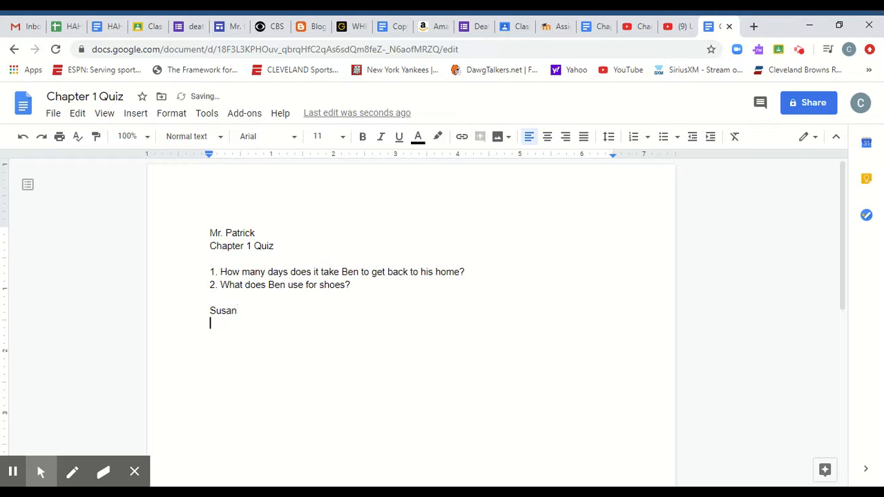
{"action": "type", "text": "1. Qu"}
{"action": "key", "text": "BackSpace"}
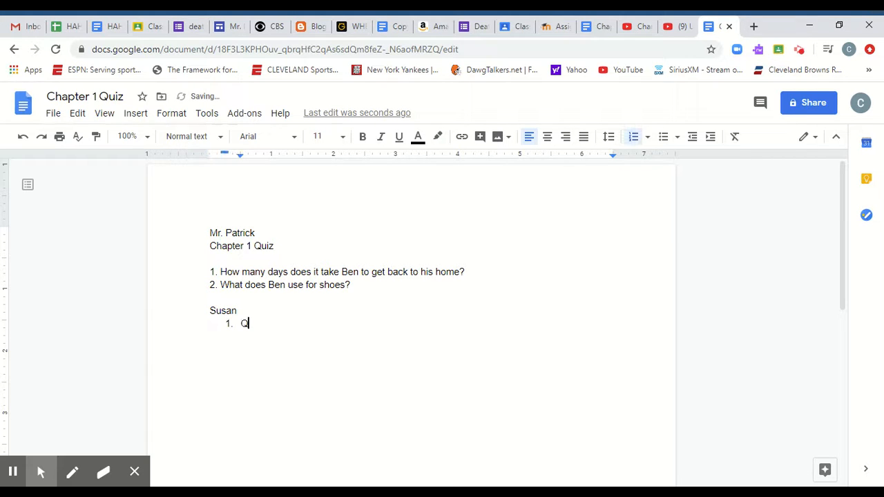
{"action": "type", "text": "uestion"}
{"action": "key", "text": "Return"}
{"action": "type", "text": "Question"}
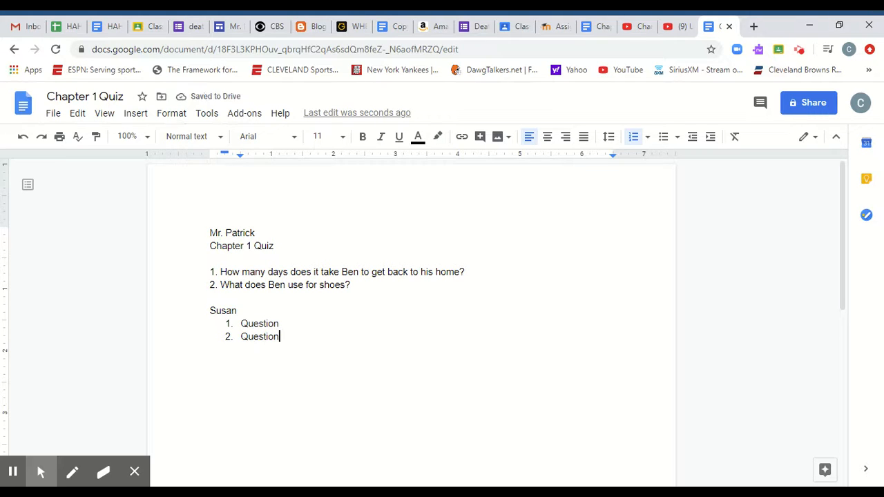
- Complete the two list items under the student's name as "Question 1" and "Question 2"
{"action": "left_click", "coordinate": [283, 324]}
{"action": "type", "text": "1"}
{"action": "left_click", "coordinate": [282, 338]}
{"action": "type", "text": "2"}
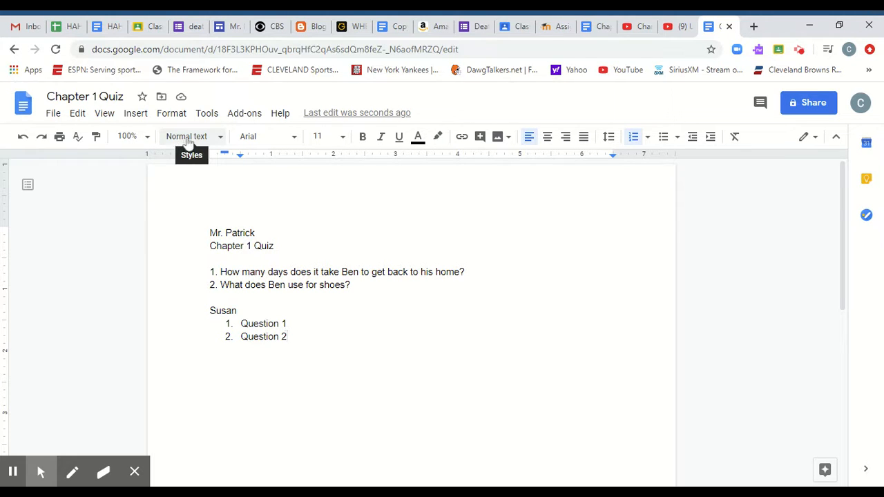
{"action": "left_click", "coordinate": [295, 138]}
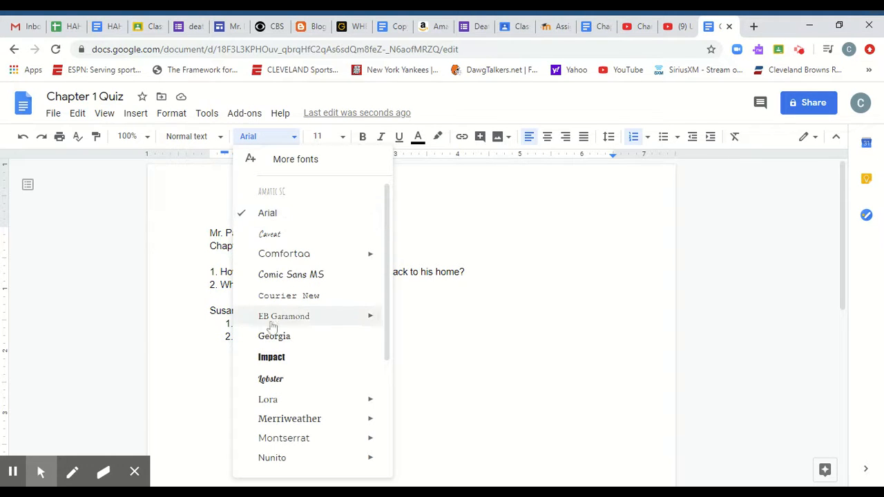
{"action": "left_click", "coordinate": [329, 138]}
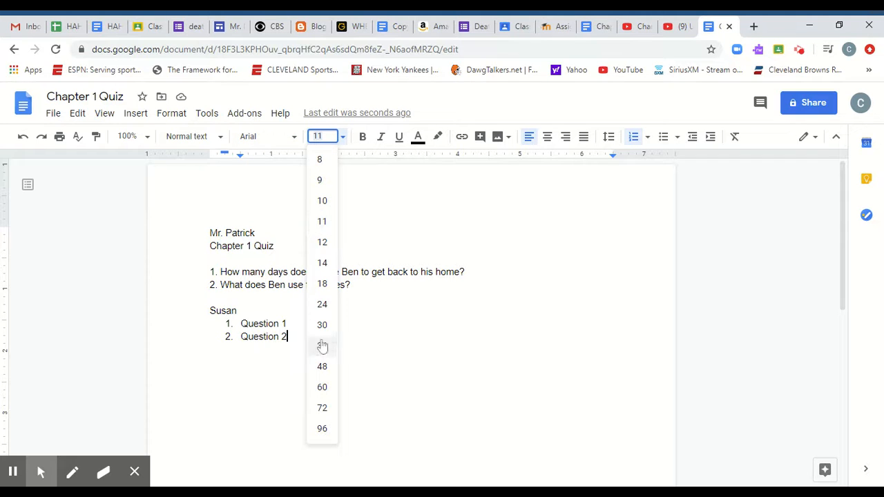
{"action": "left_click", "coordinate": [495, 89]}
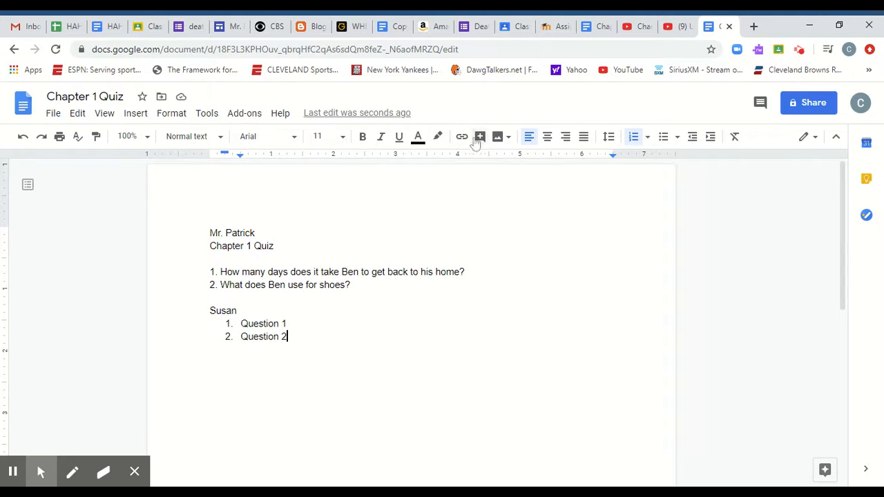